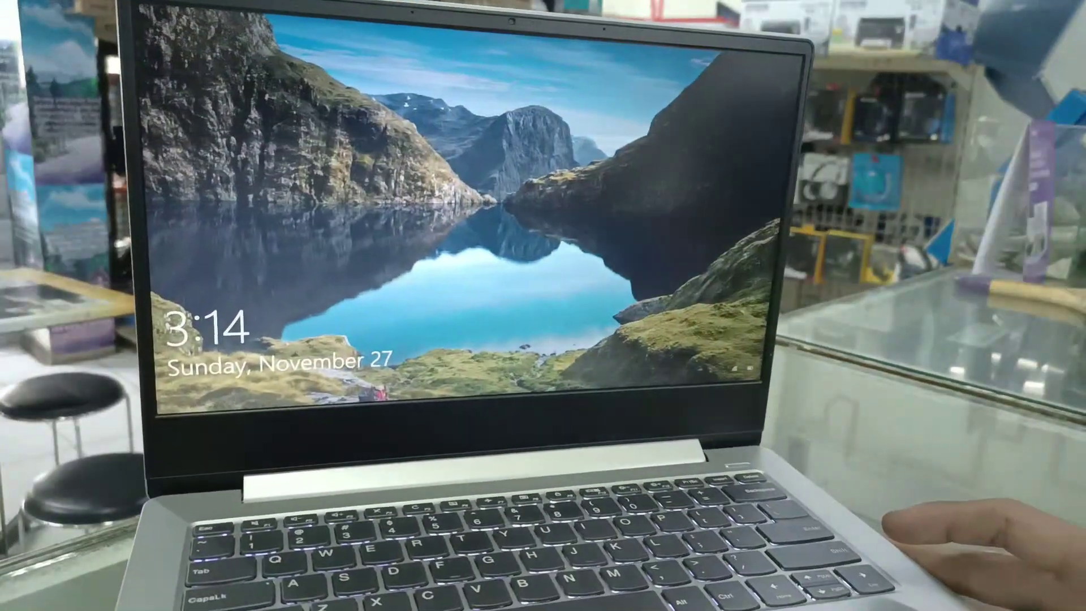
{"action": "key", "text": "Return"}
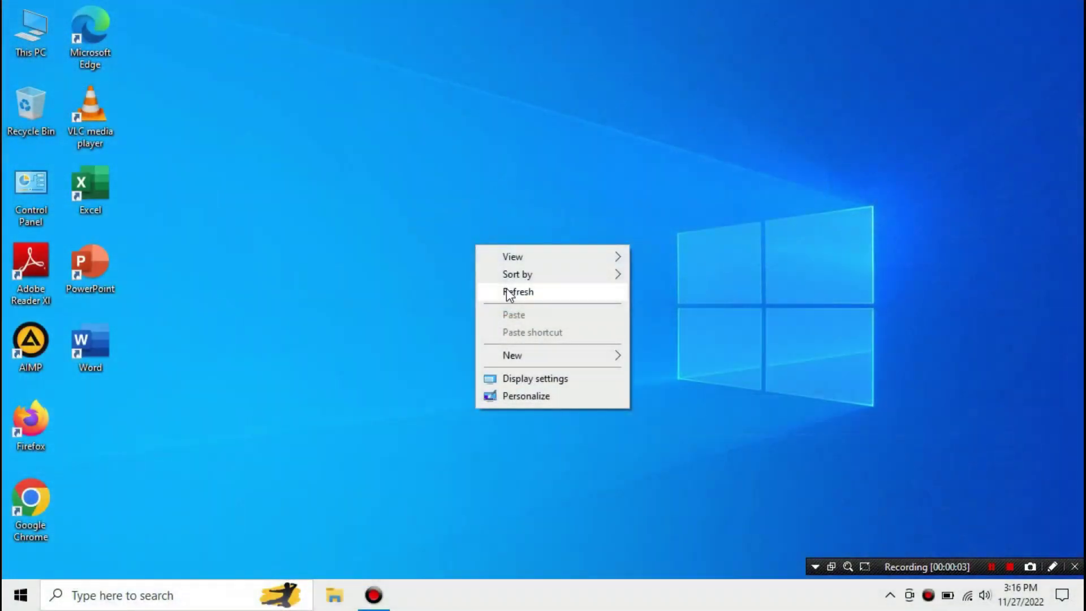
{"action": "left_click", "coordinate": [508, 292]}
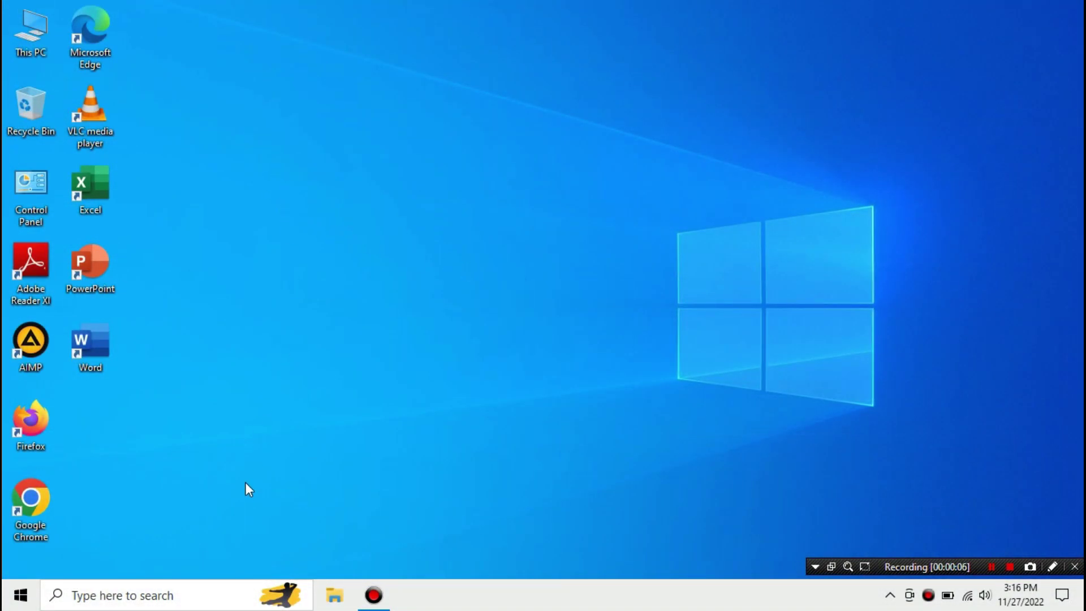
Step: Search Windows for "command prompt" and run Command Prompt as administrator, with its window clear of the search pane
{"action": "left_click", "coordinate": [174, 597]}
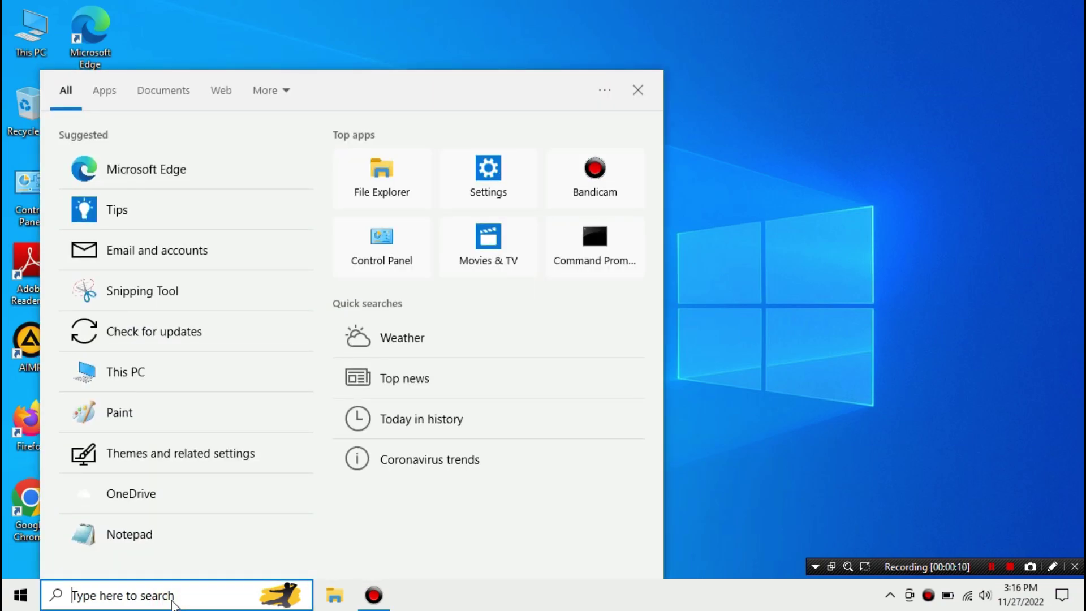
{"action": "type", "text": "cmd"}
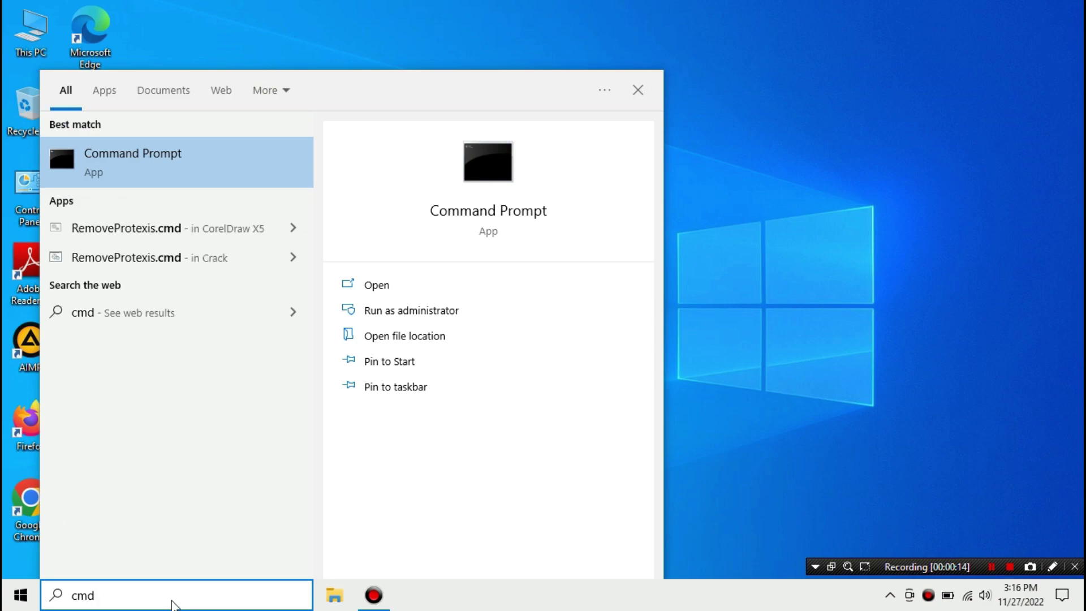
{"action": "key", "text": "BackSpace"}
{"action": "key", "text": "BackSpace"}
{"action": "type", "text": "om"}
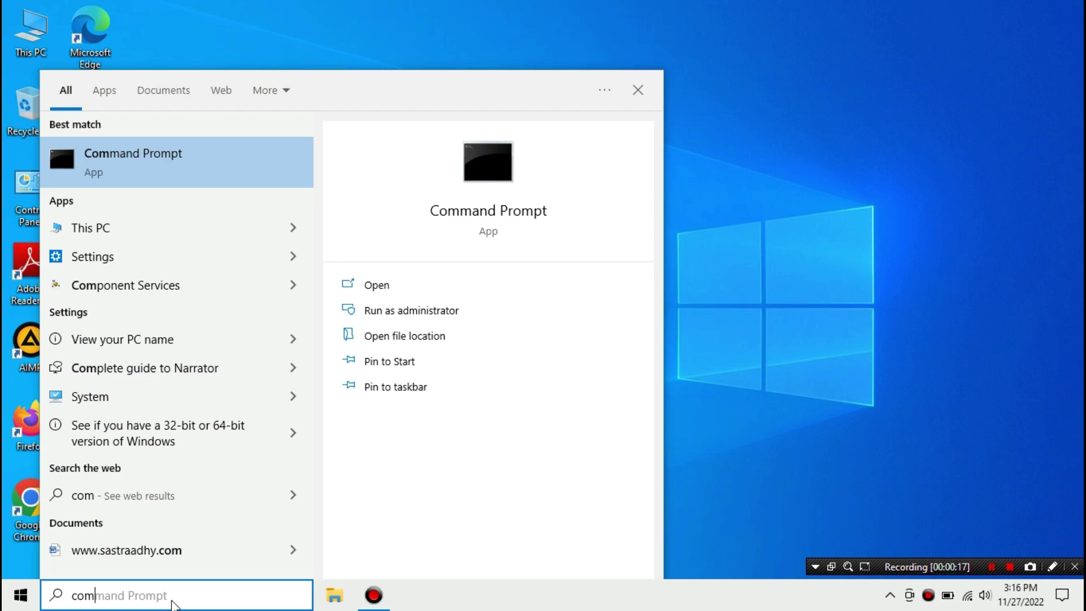
{"action": "type", "text": "mand "}
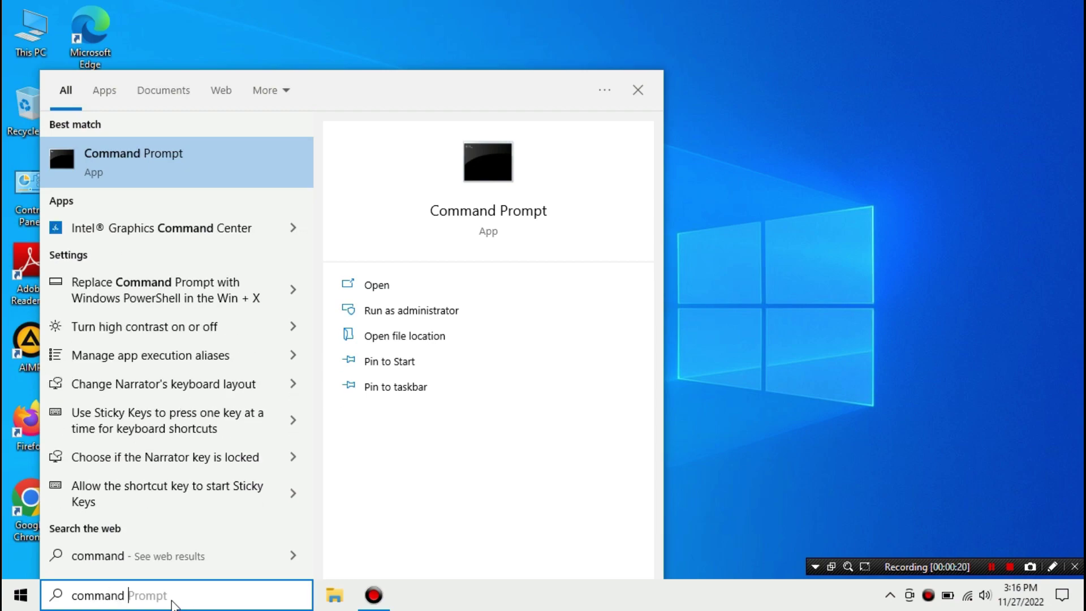
{"action": "type", "text": "prom"}
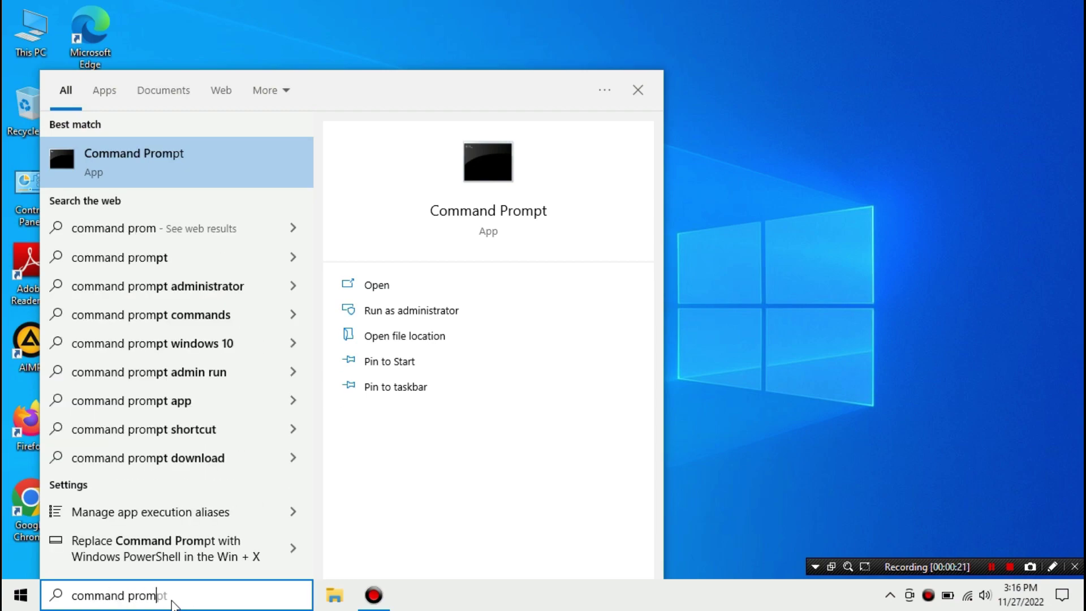
{"action": "type", "text": "pt"}
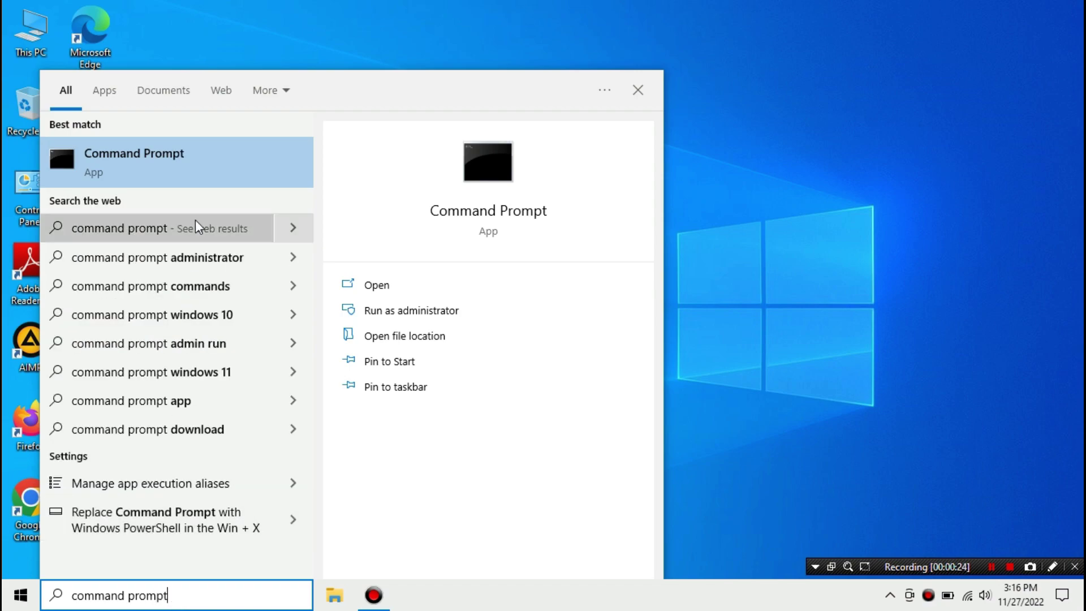
{"action": "right_click", "coordinate": [166, 176]}
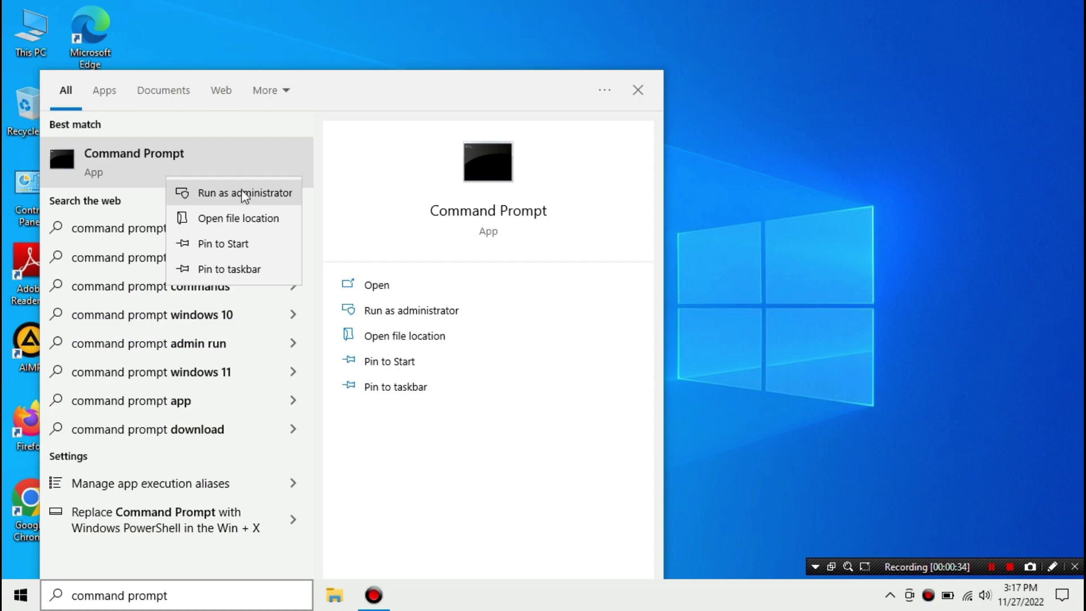
{"action": "left_click", "coordinate": [244, 192]}
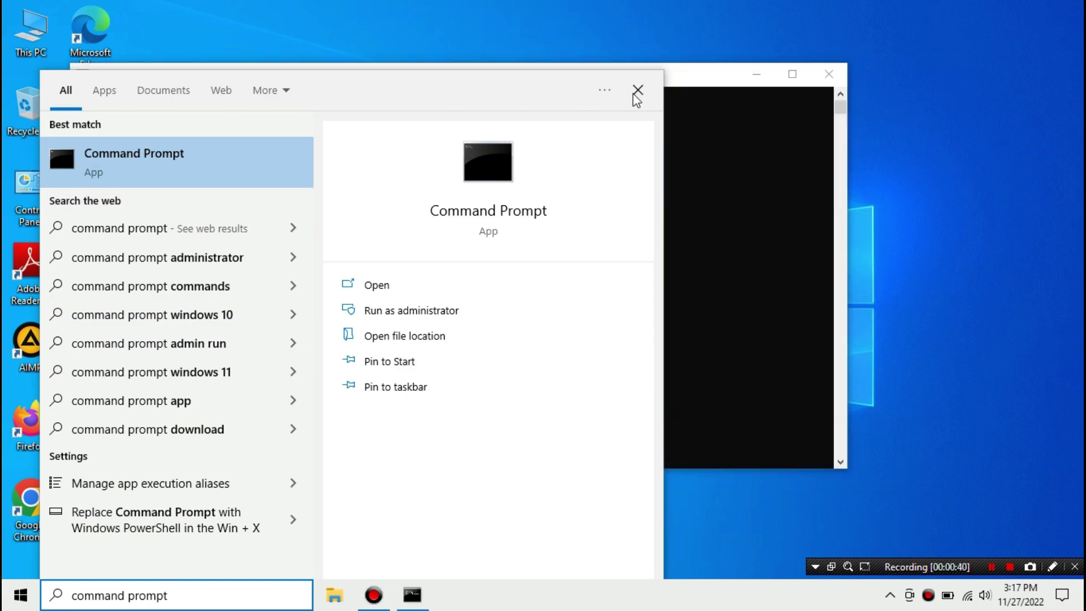
{"action": "left_click", "coordinate": [634, 92]}
{"action": "left_click", "coordinate": [548, 126]}
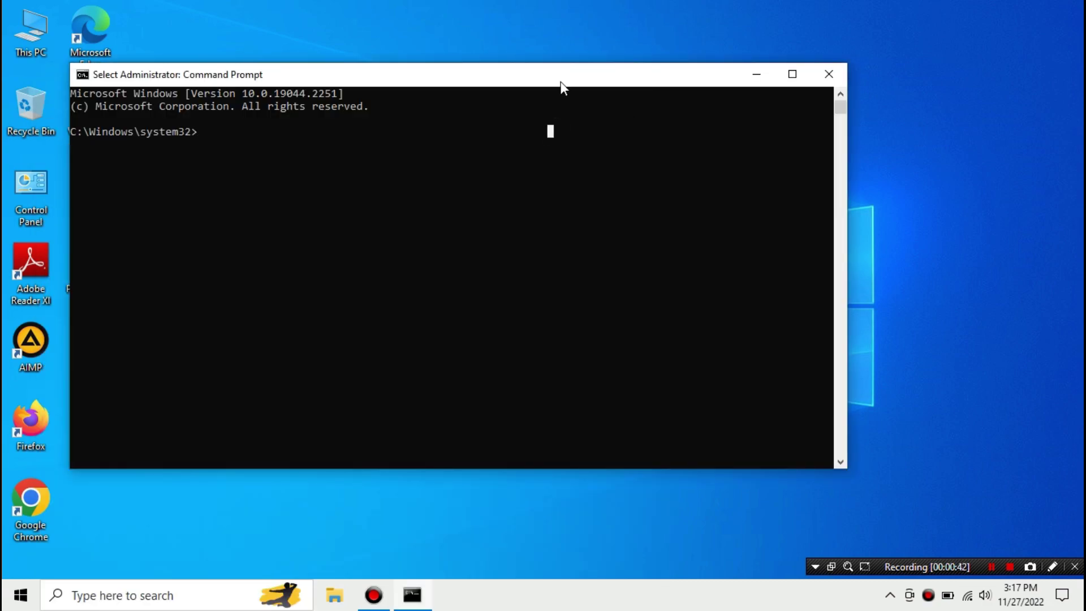
{"action": "left_click_drag", "start_coordinate": [557, 80], "coordinate": [622, 83]}
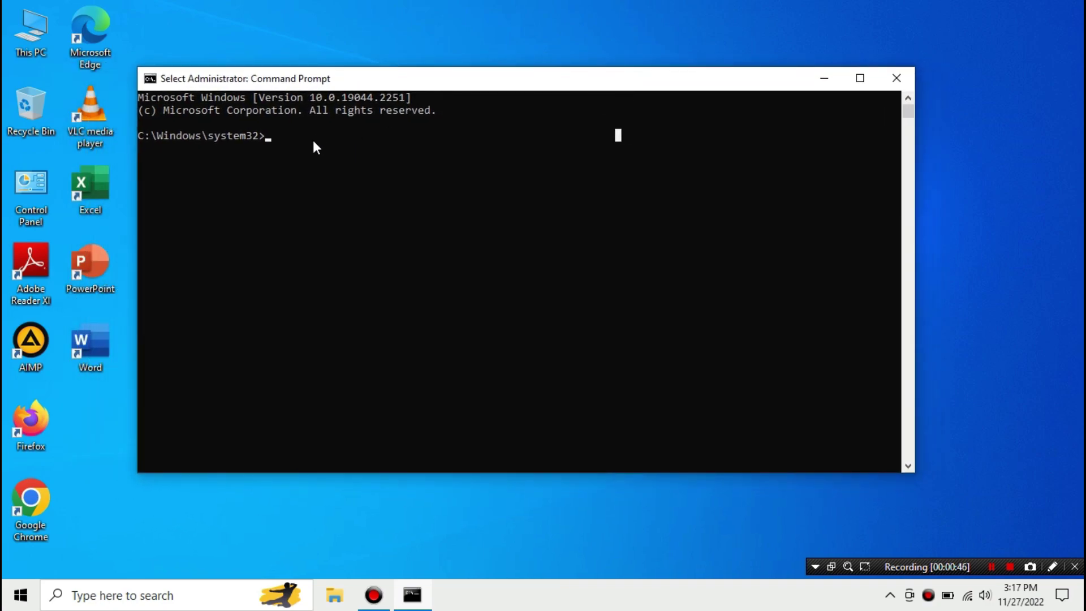
Step: Check the Windows activation status with the command SLMGR /XPR, dismiss the result and close Command Prompt
{"action": "type", "text": "SLMGR /XPR"}
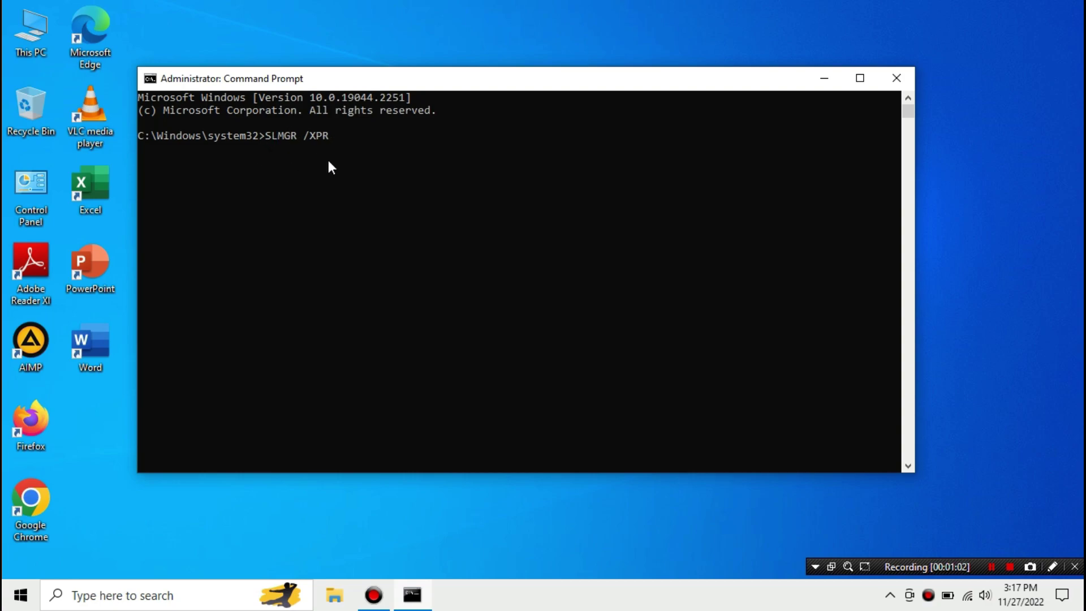
{"action": "key", "text": "Return"}
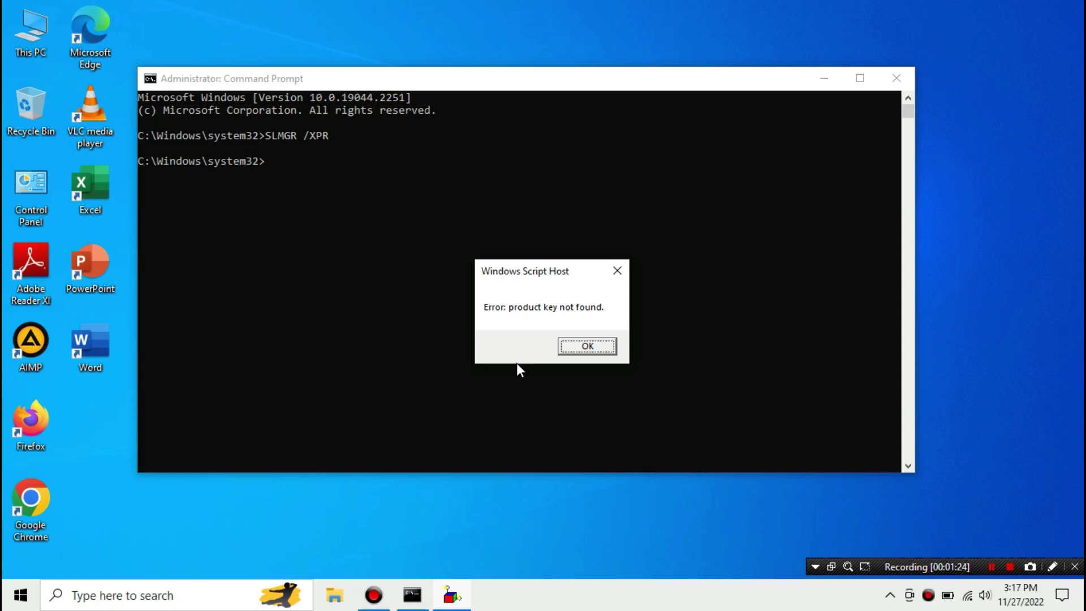
{"action": "left_click", "coordinate": [591, 346]}
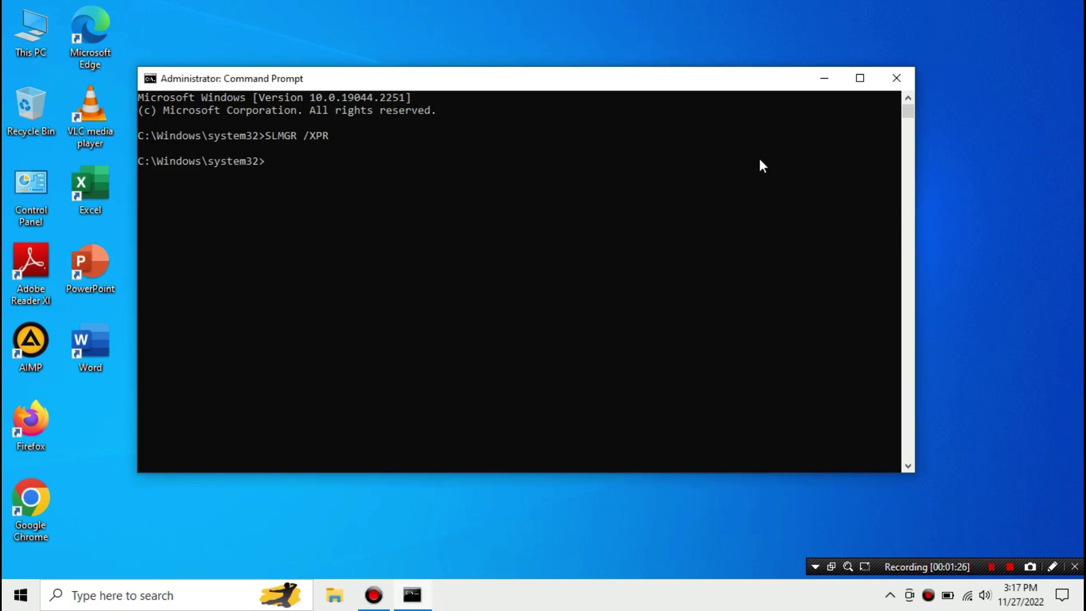
{"action": "left_click", "coordinate": [898, 79]}
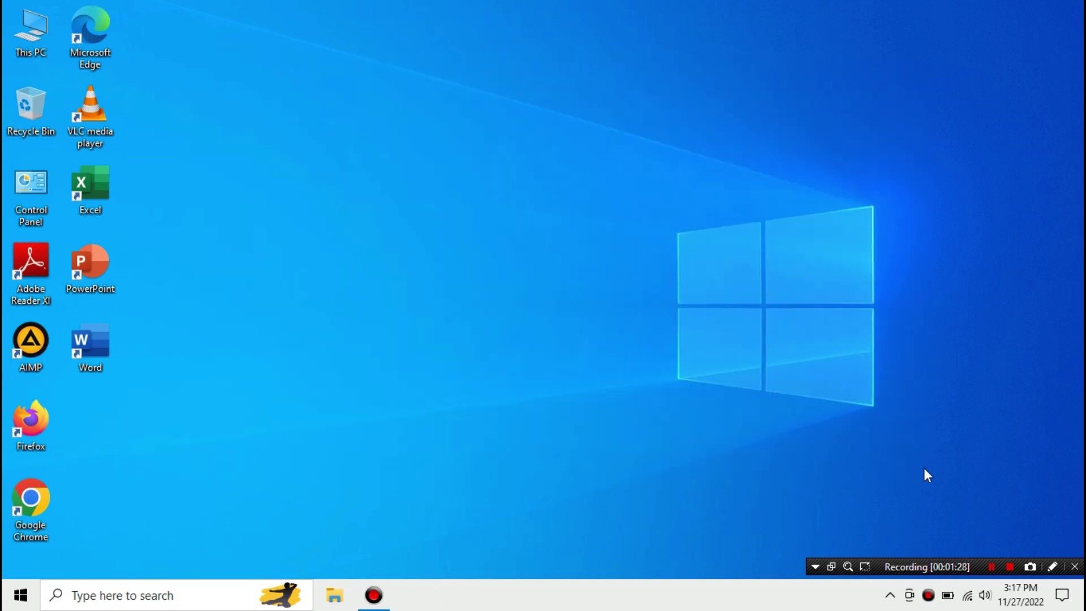
Step: Refresh the desktop and check in the network list that the computer is connected to Wi-Fi
{"action": "right_click", "coordinate": [497, 196]}
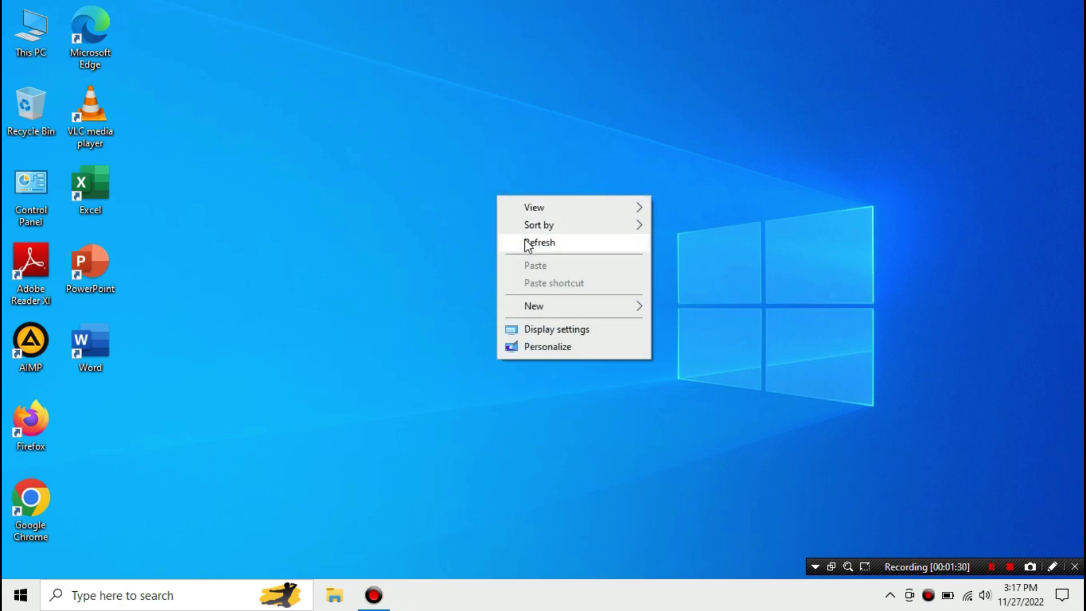
{"action": "left_click", "coordinate": [533, 249]}
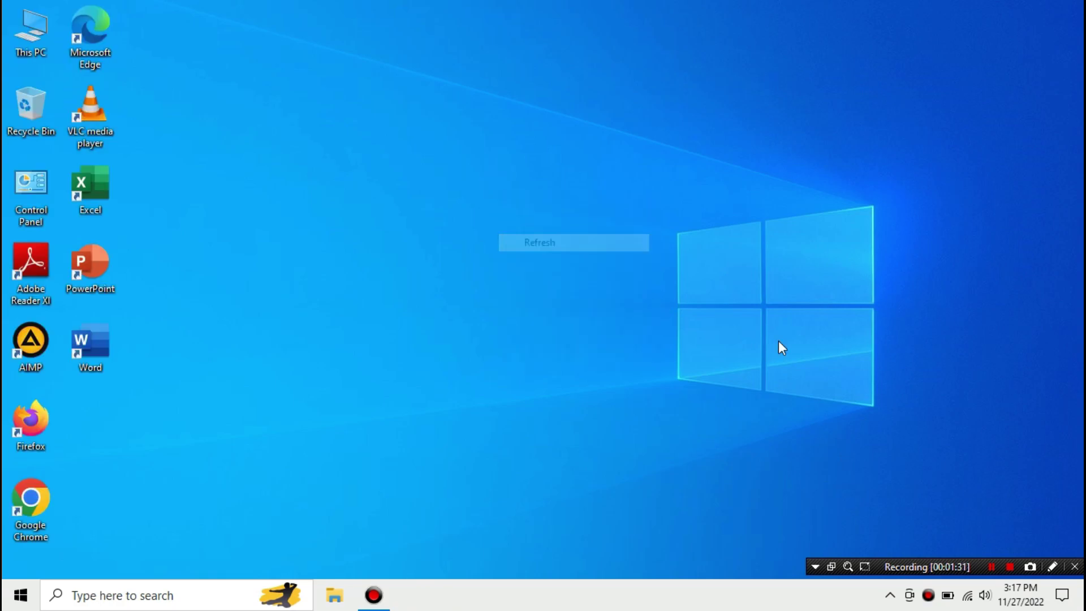
{"action": "left_click", "coordinate": [968, 597]}
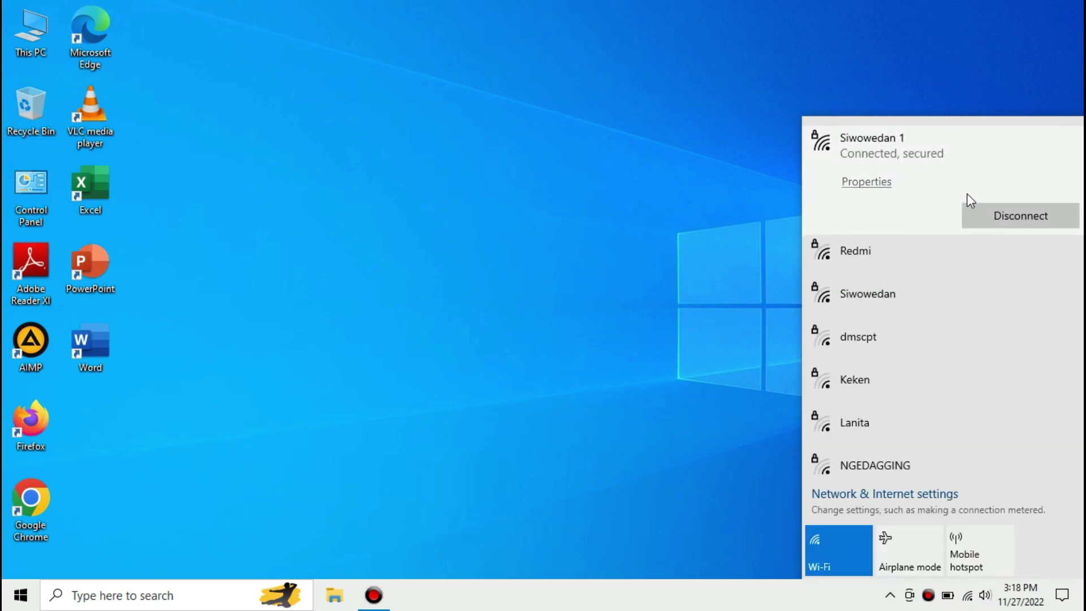
{"action": "left_click", "coordinate": [765, 236]}
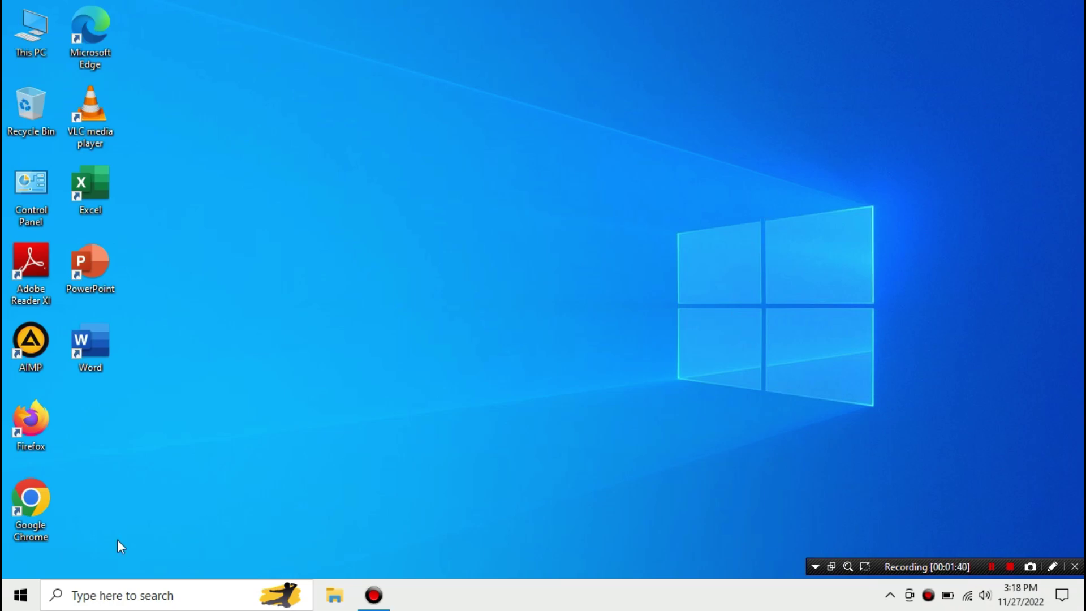
Step: Open the properties of This PC from File Explorer and go to the settings for changing the product key or upgrading the Windows edition
{"action": "left_click", "coordinate": [325, 599]}
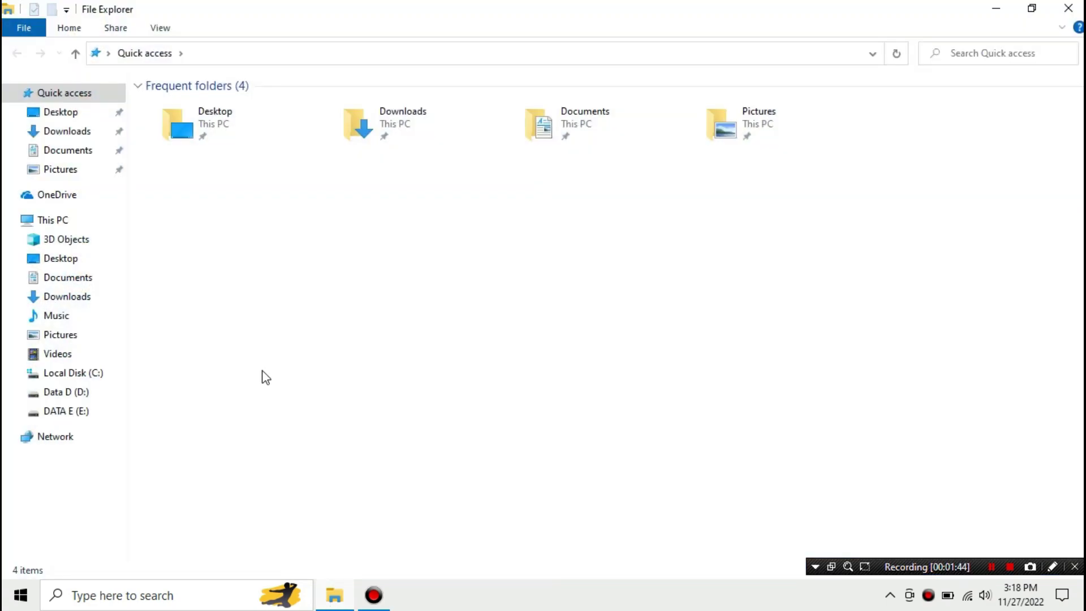
{"action": "left_click", "coordinate": [57, 221]}
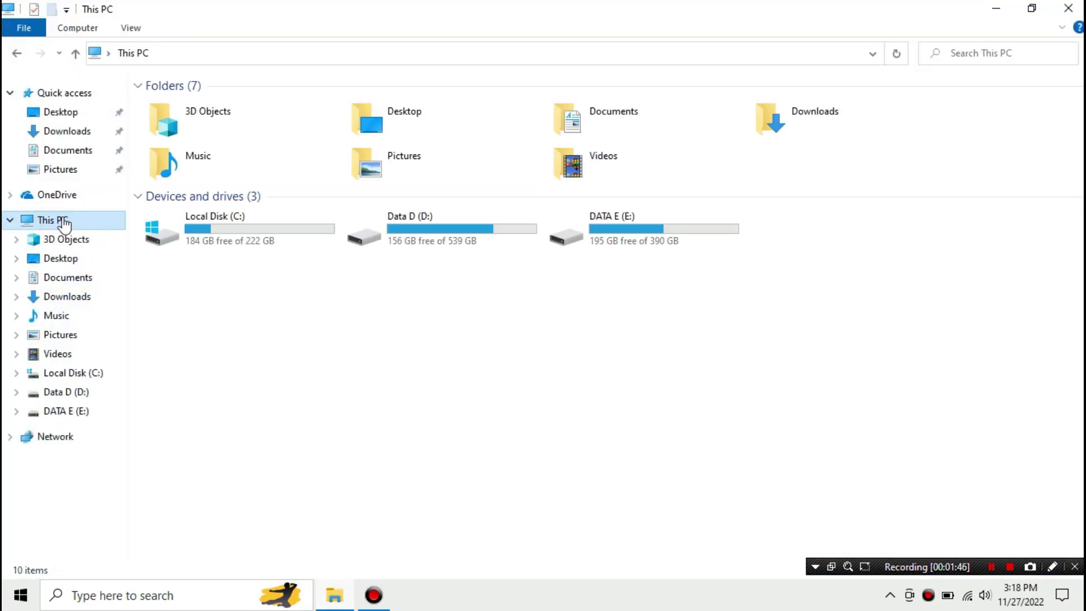
{"action": "right_click", "coordinate": [52, 222]}
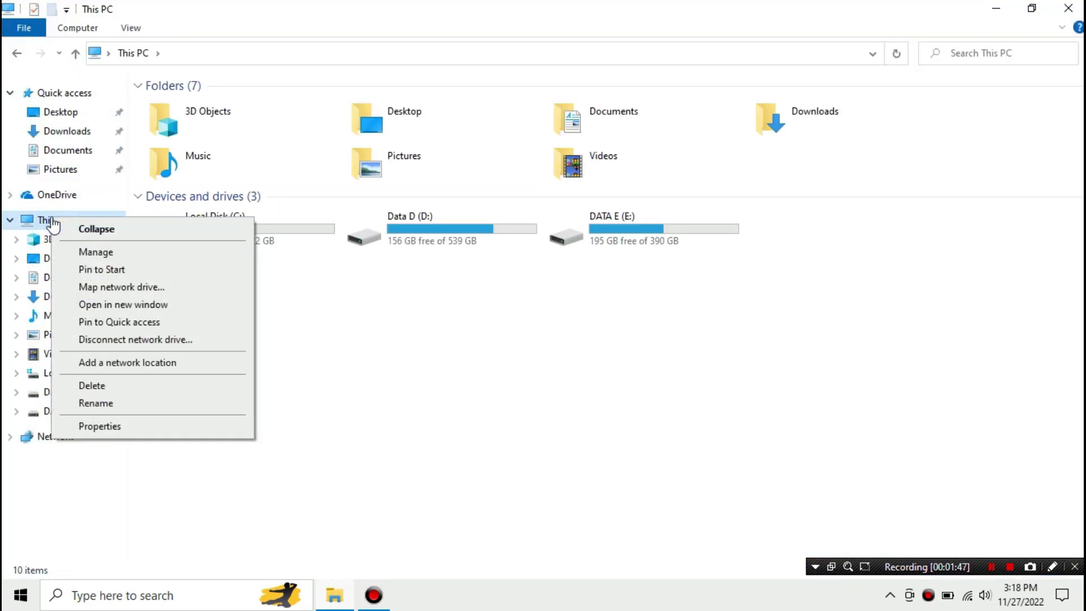
{"action": "left_click", "coordinate": [102, 427]}
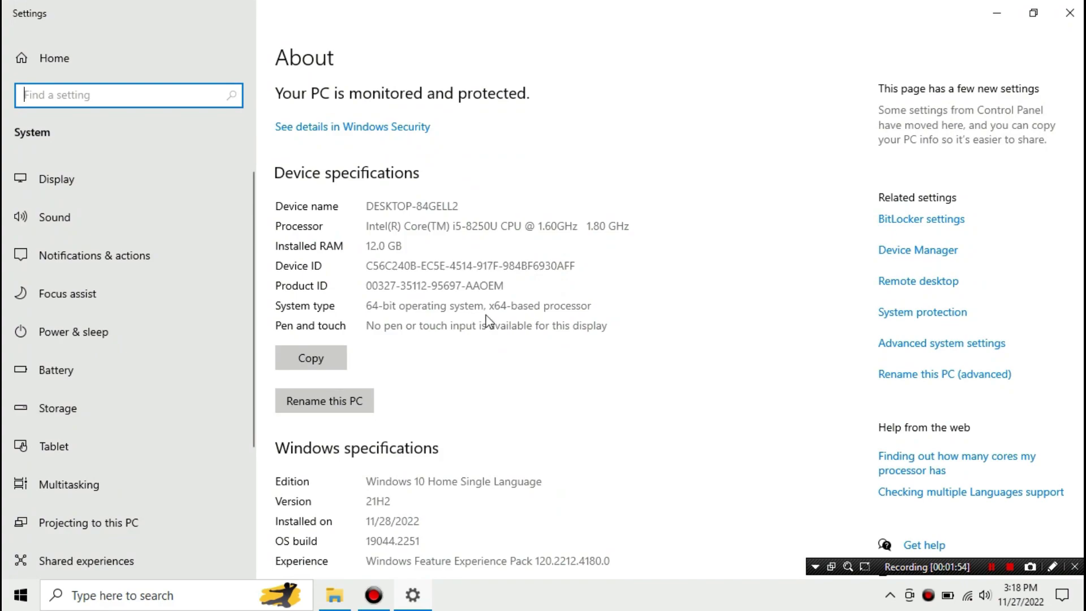
{"action": "scroll", "coordinate": [486, 322], "scroll_direction": "down", "scroll_amount": 5}
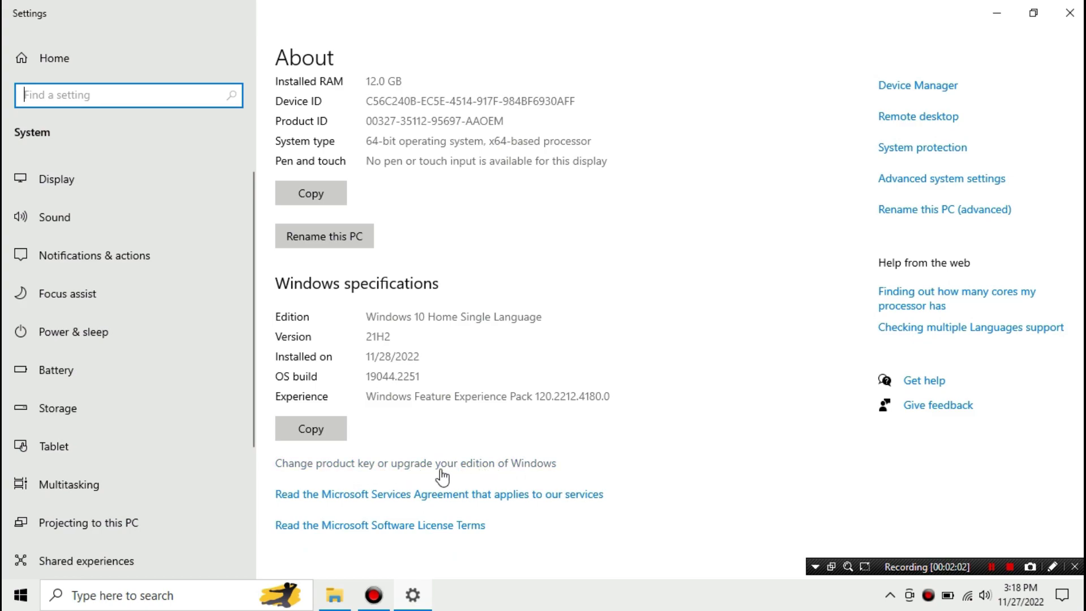
{"action": "left_click", "coordinate": [401, 467]}
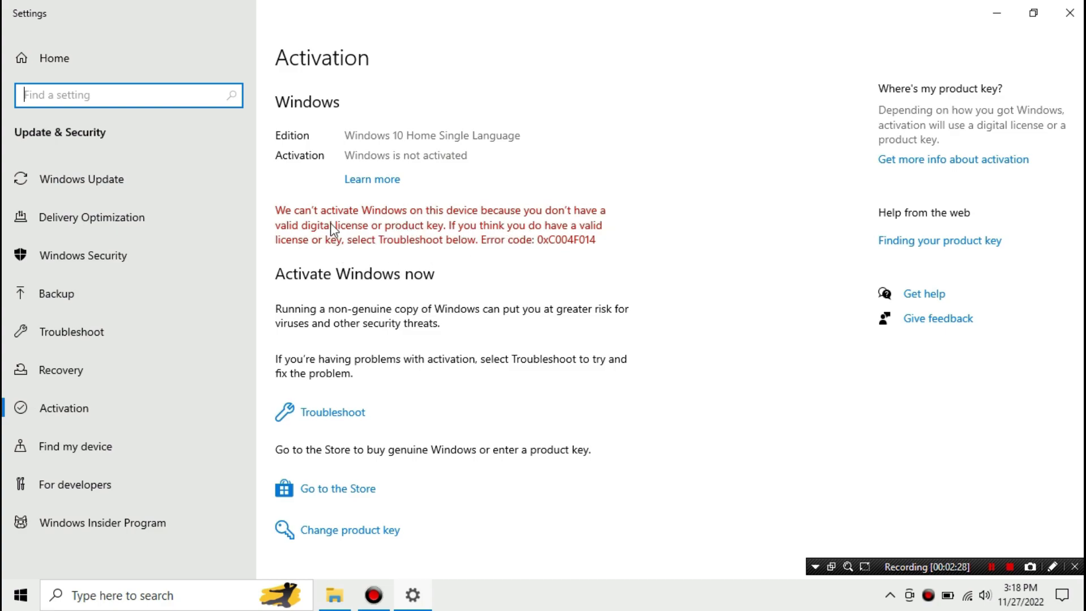
Step: Run the activation troubleshooter for Windows, dismiss its result, and close Settings and File Explorer
{"action": "scroll", "coordinate": [399, 260], "scroll_direction": "down", "scroll_amount": 1}
{"action": "scroll", "coordinate": [399, 261], "scroll_direction": "up", "scroll_amount": 1}
{"action": "left_click", "coordinate": [339, 414]}
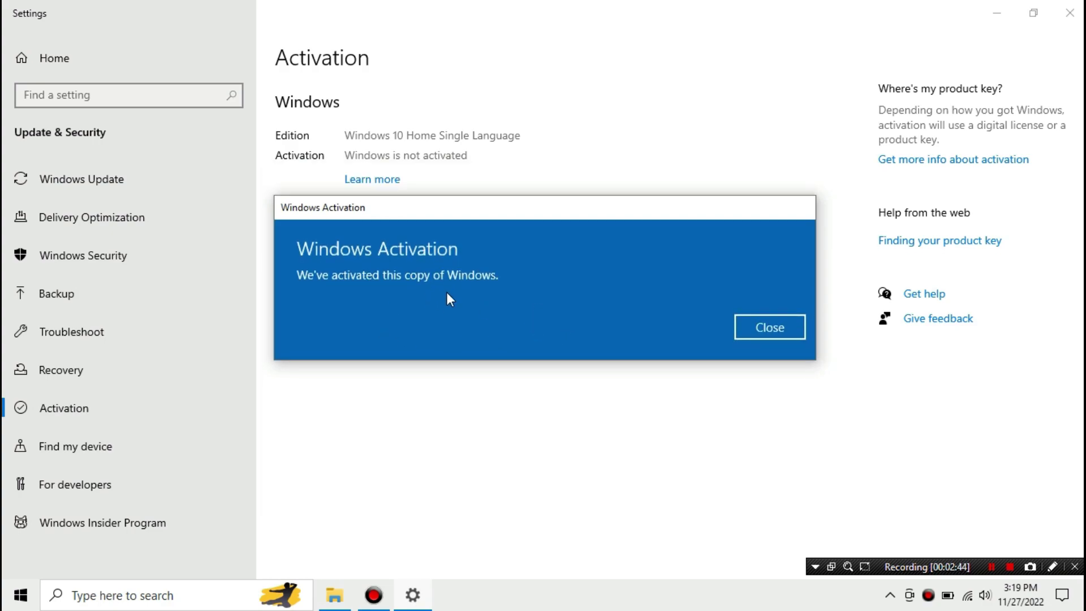
{"action": "left_click", "coordinate": [765, 330]}
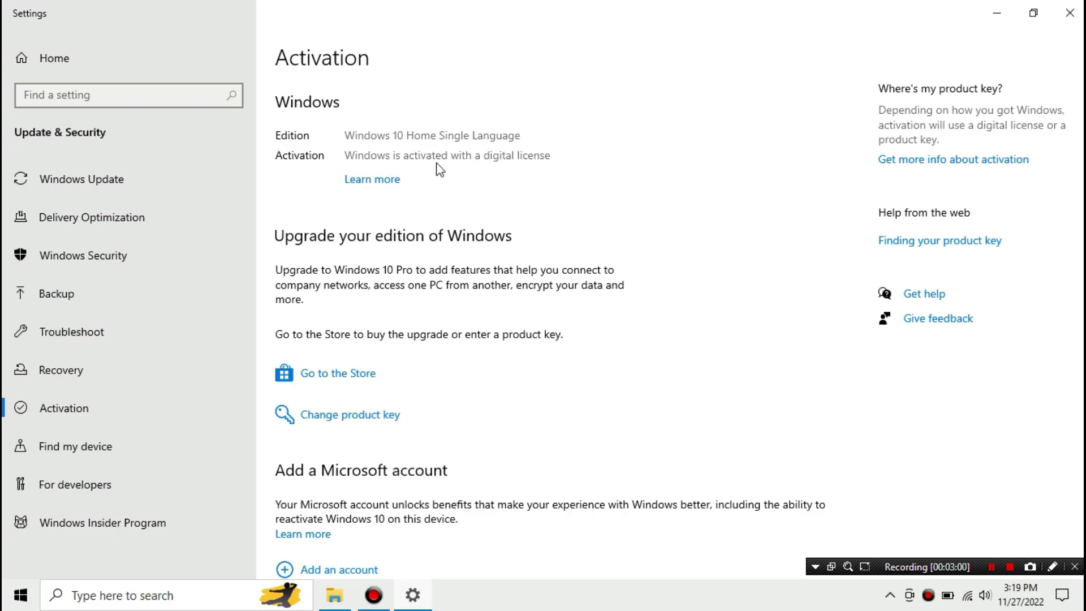
{"action": "left_click", "coordinate": [1072, 12]}
{"action": "left_click", "coordinate": [1068, 8]}
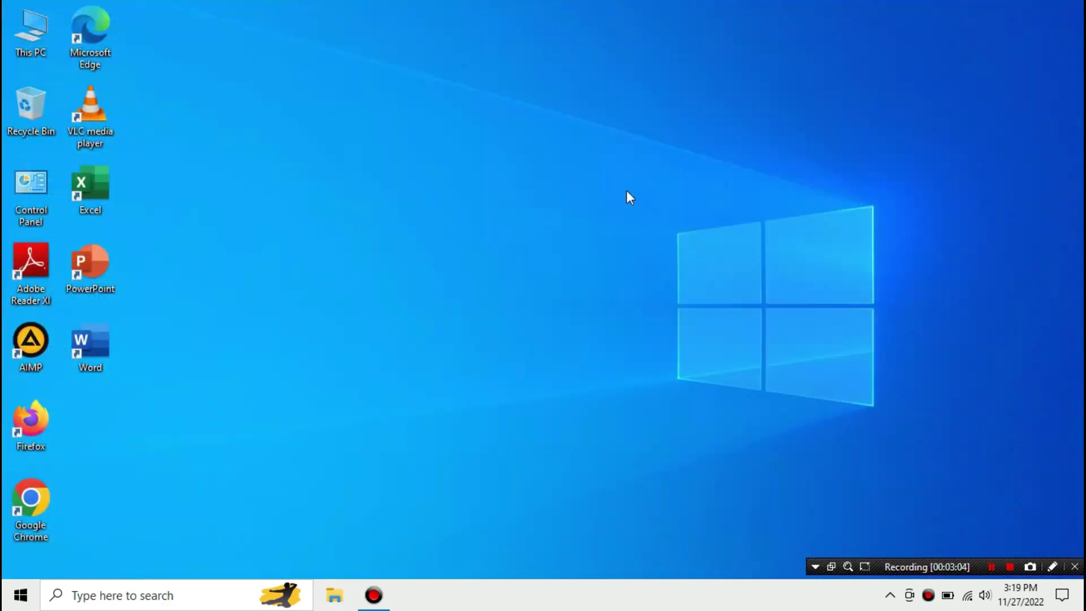
Step: Search Windows for "CMD", run Command Prompt as administrator and bring its window into focus
{"action": "left_click", "coordinate": [137, 602]}
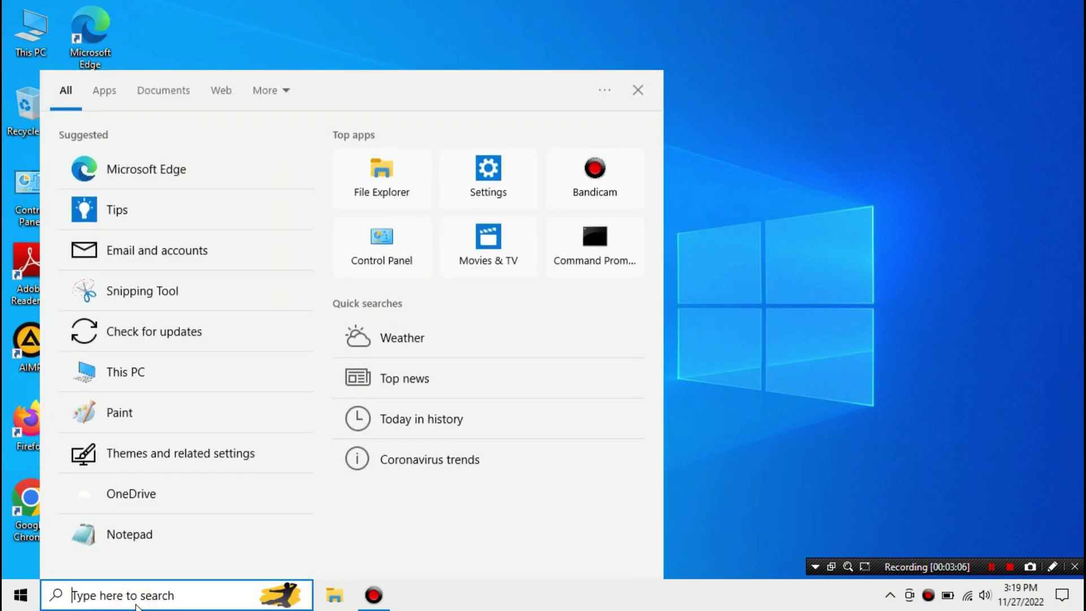
{"action": "type", "text": "CMD"}
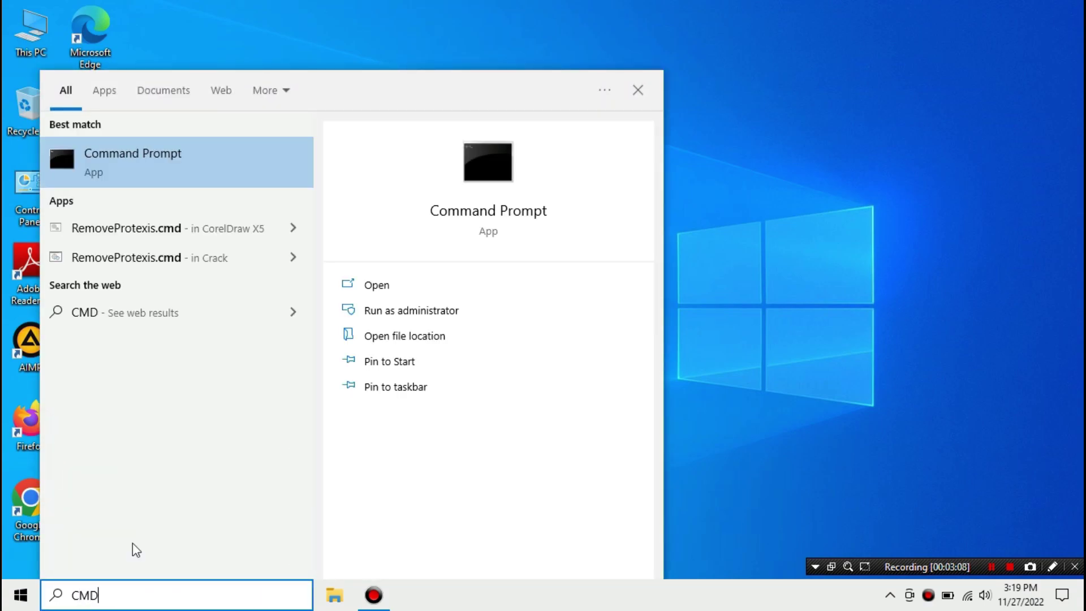
{"action": "right_click", "coordinate": [174, 160]}
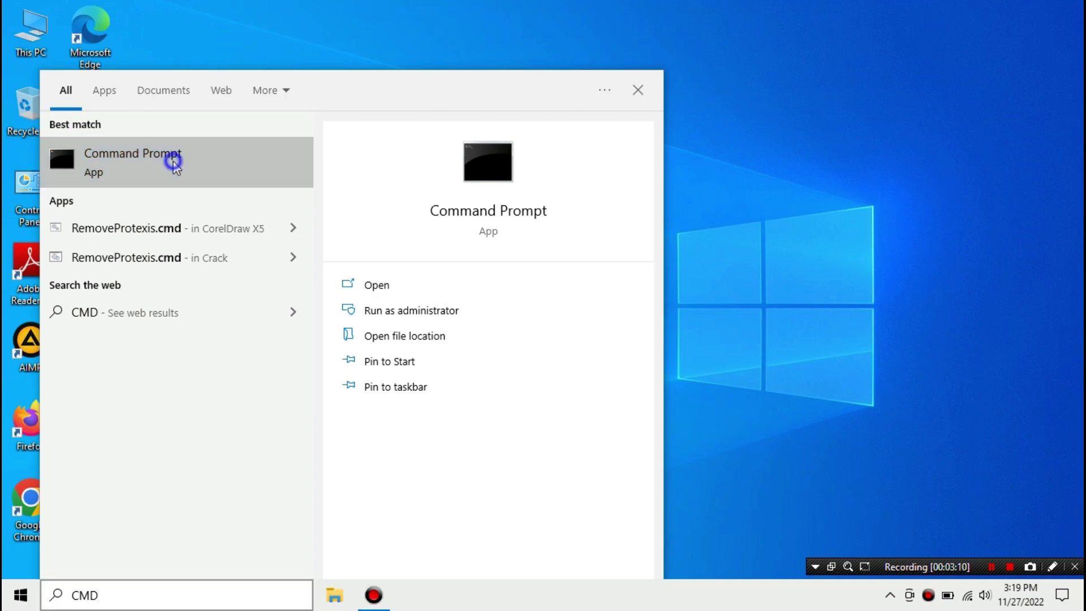
{"action": "left_click", "coordinate": [218, 186]}
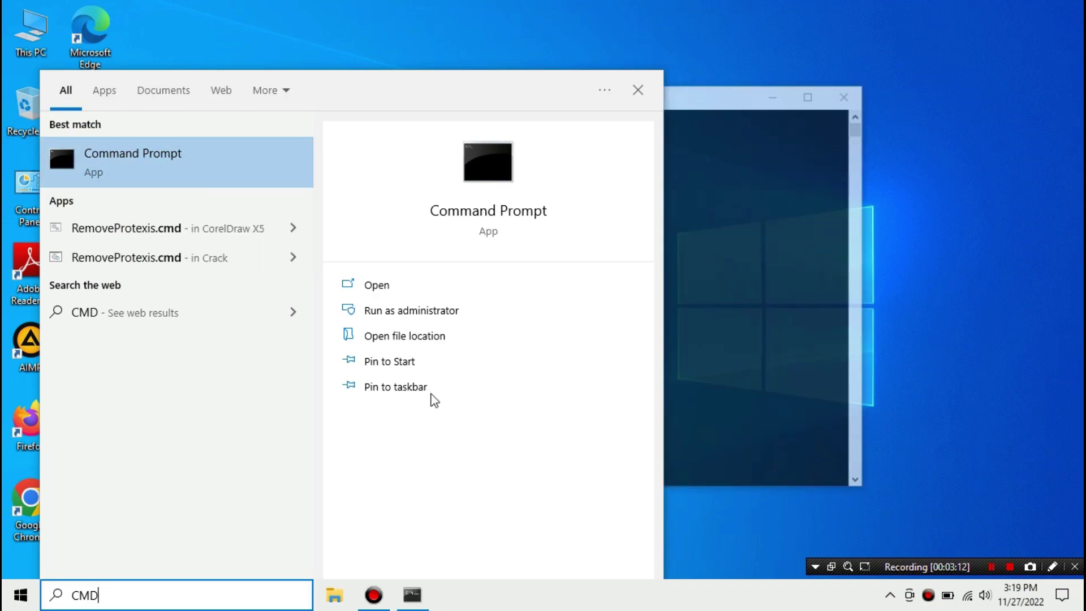
{"action": "left_click", "coordinate": [755, 121]}
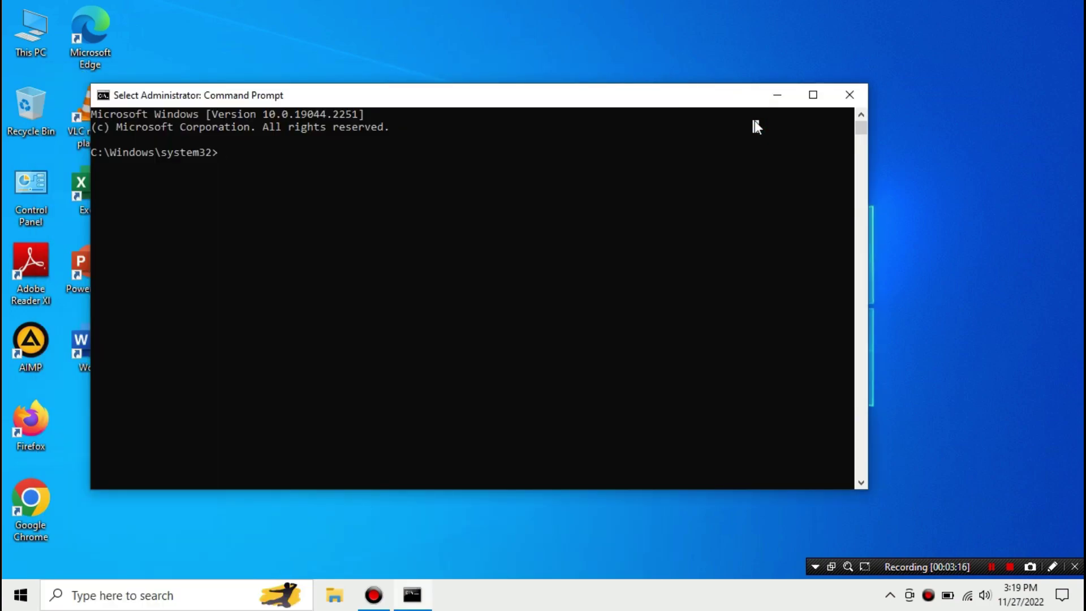
Step: Recheck the Windows activation status with SLMGR /XPR, dismiss the result and close Command Prompt
{"action": "type", "text": "SLMGR "}
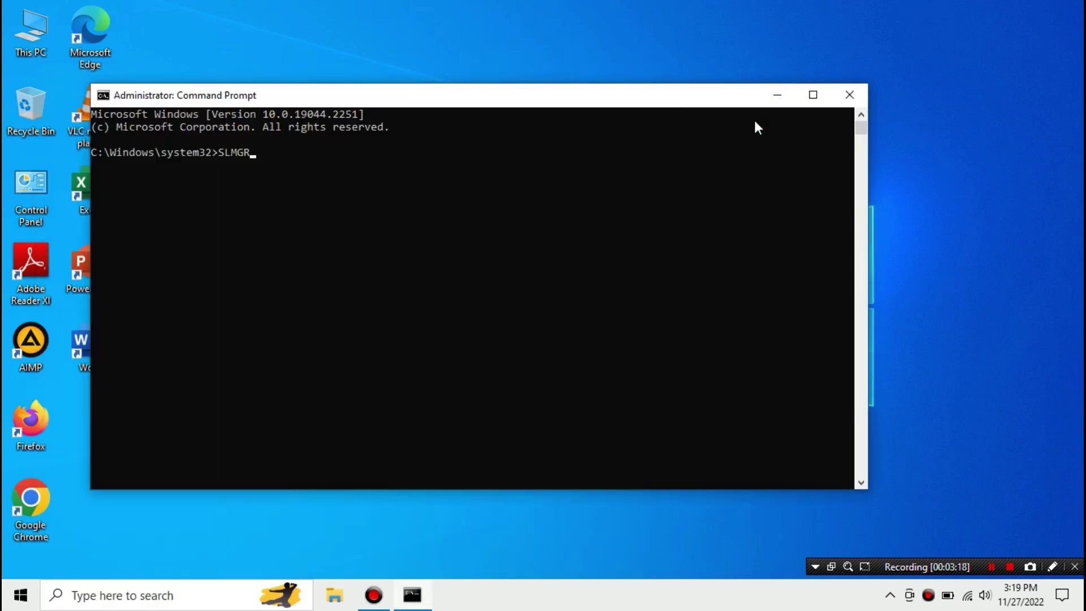
{"action": "type", "text": "/XPR"}
{"action": "key", "text": "Return"}
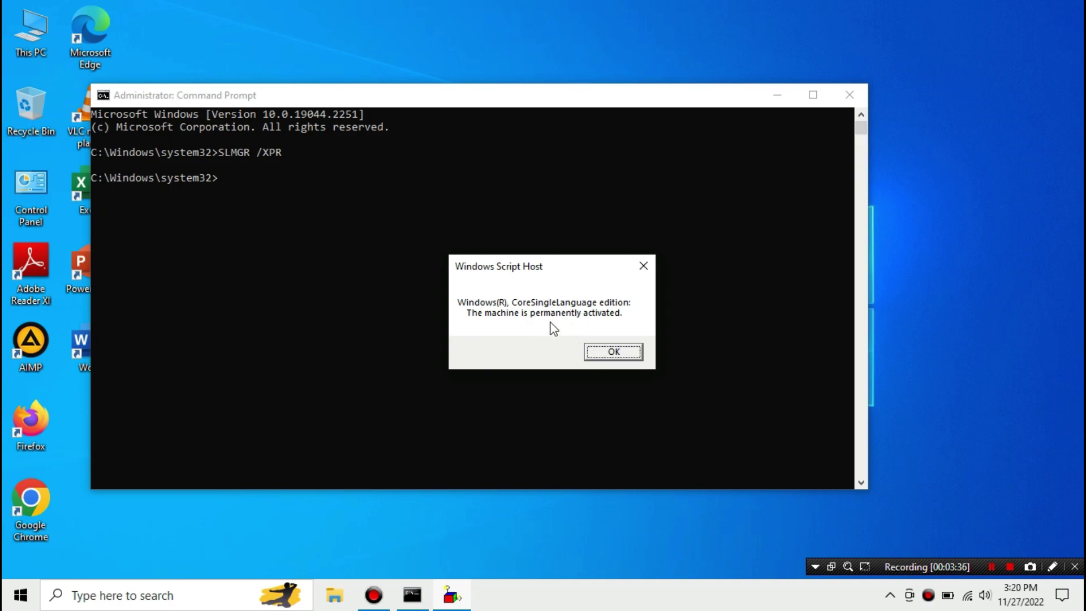
{"action": "left_click", "coordinate": [600, 351]}
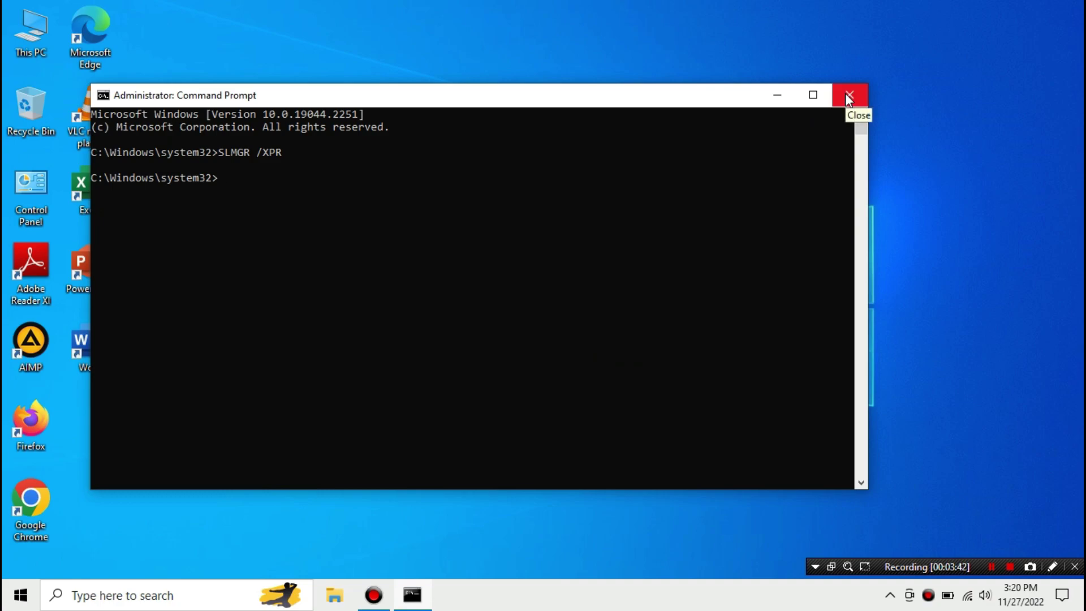
{"action": "left_click", "coordinate": [847, 99]}
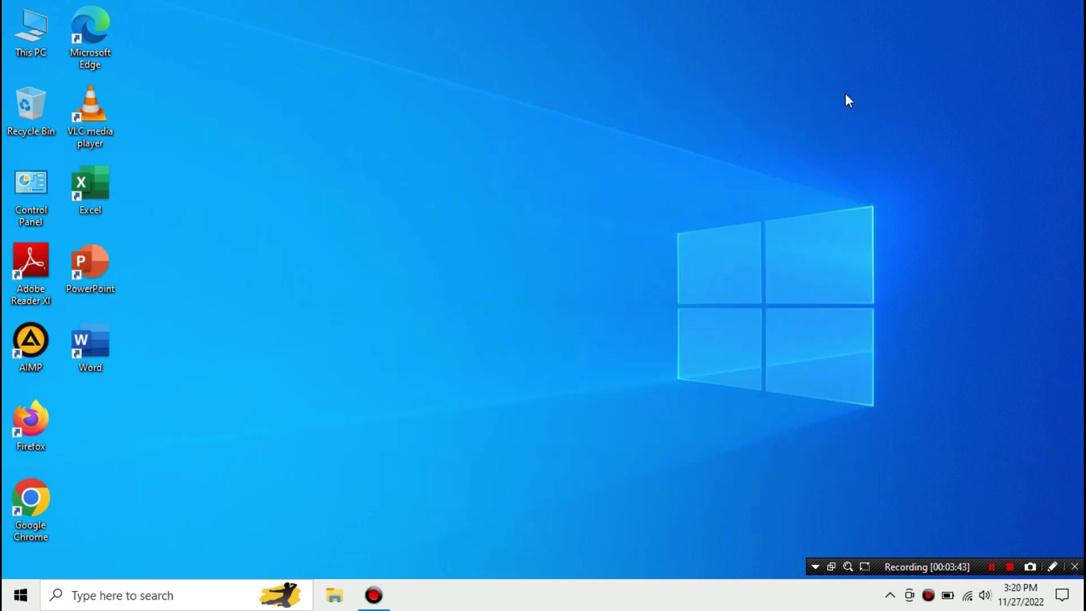
{"action": "right_click", "coordinate": [481, 374]}
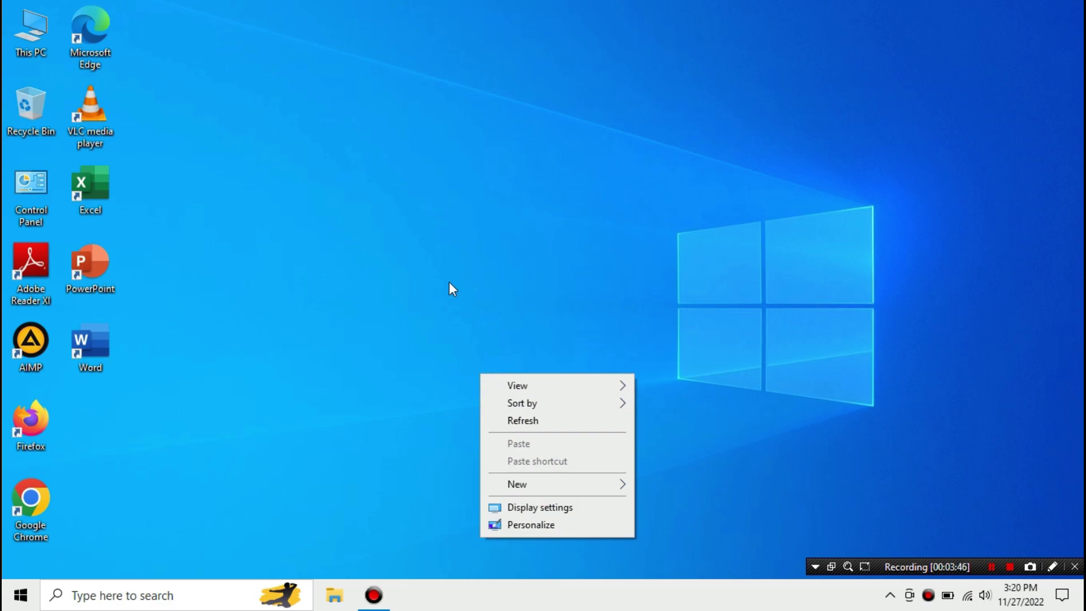